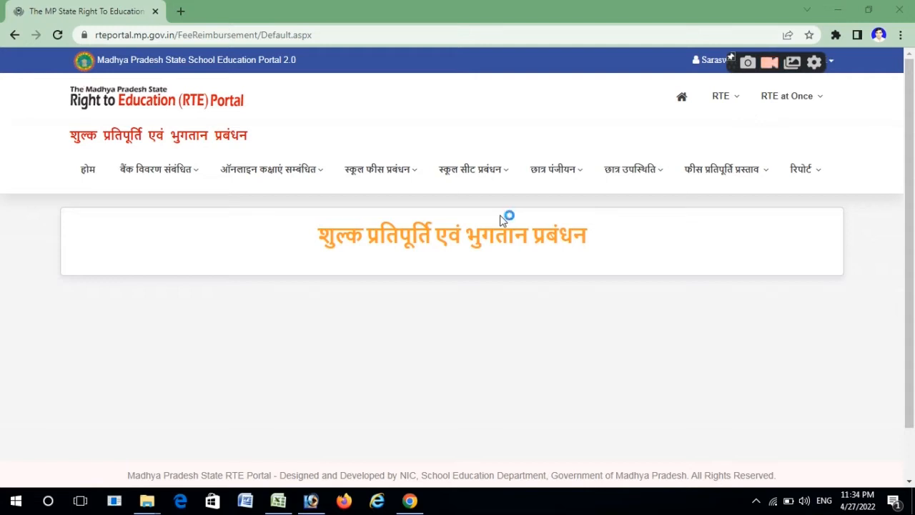
Go to छात्र पंजीयन > छात्र आधार सत्यापन > छात्र का आधार सत्यापन करें for pending students.
click(557, 176)
mouse_move(553, 155)
mouse_move(558, 191)
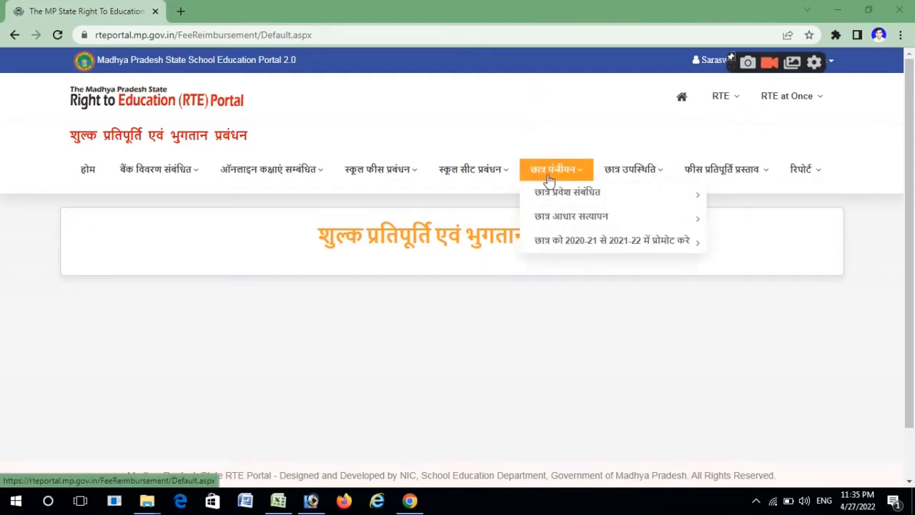
mouse_move(553, 219)
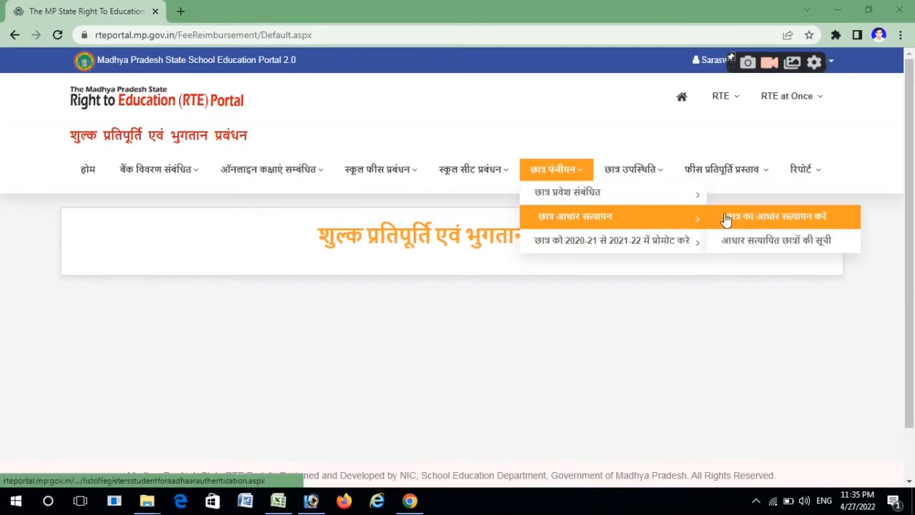
click(779, 220)
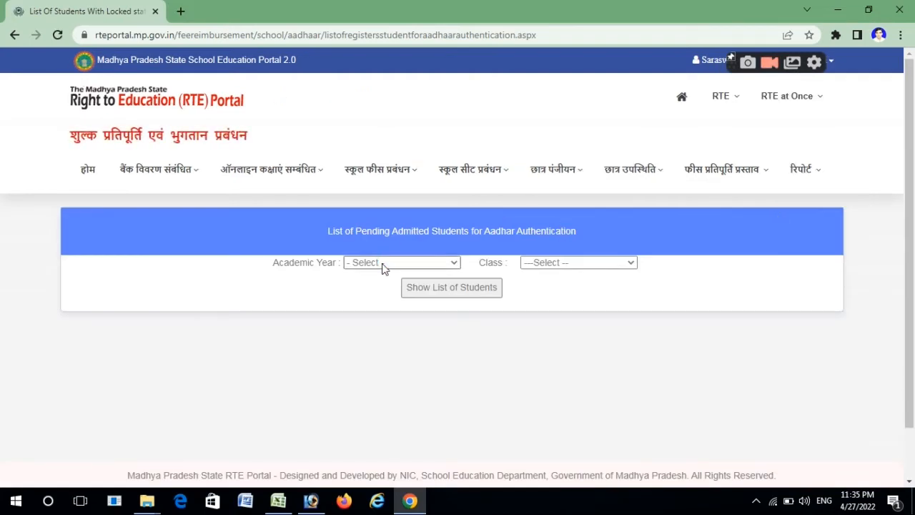
Show pending students for Academic Year 2020-21, Class KG-II, and scroll through the 14 results.
click(384, 263)
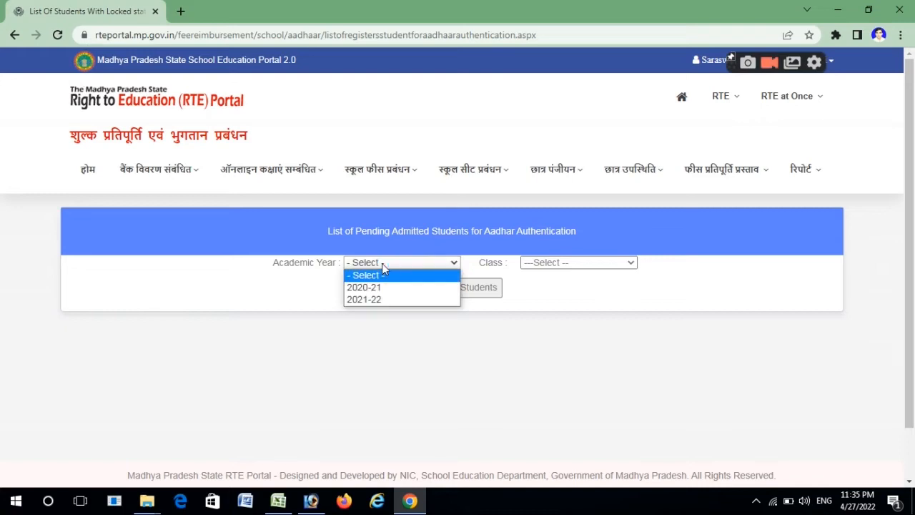
click(384, 289)
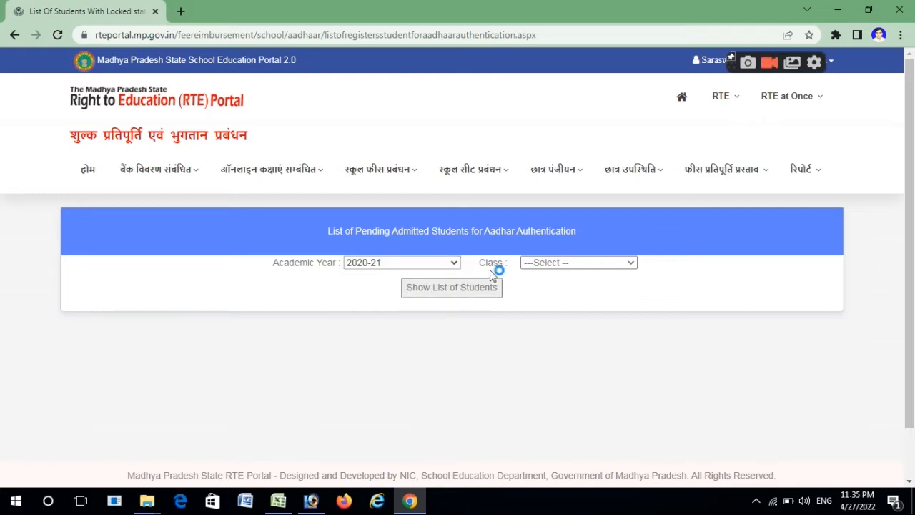
click(544, 266)
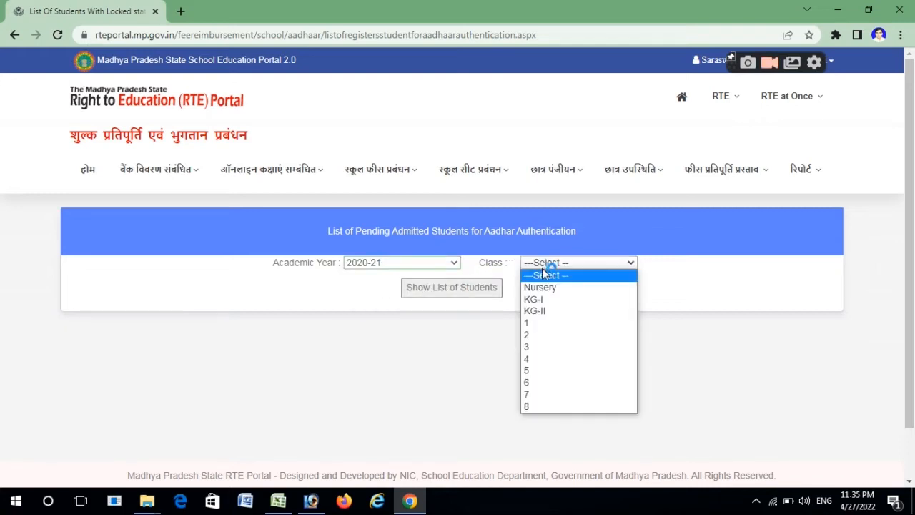
click(546, 314)
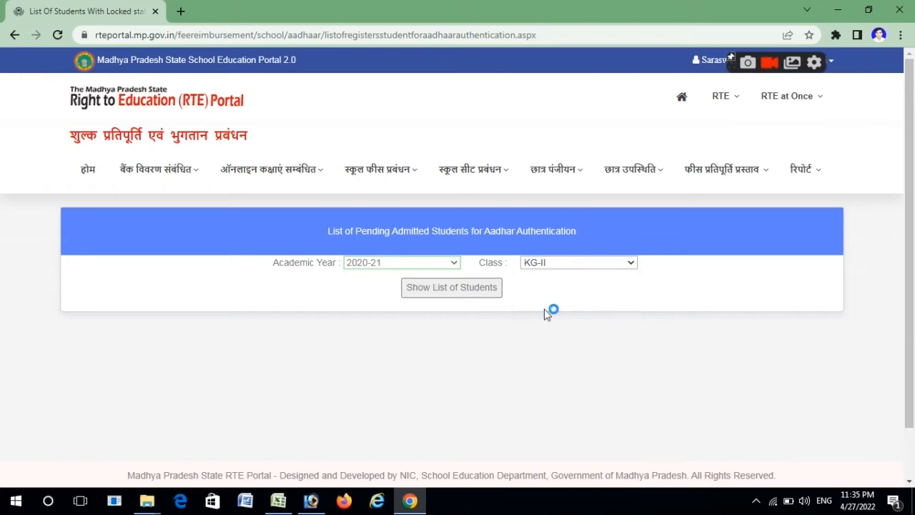
click(449, 289)
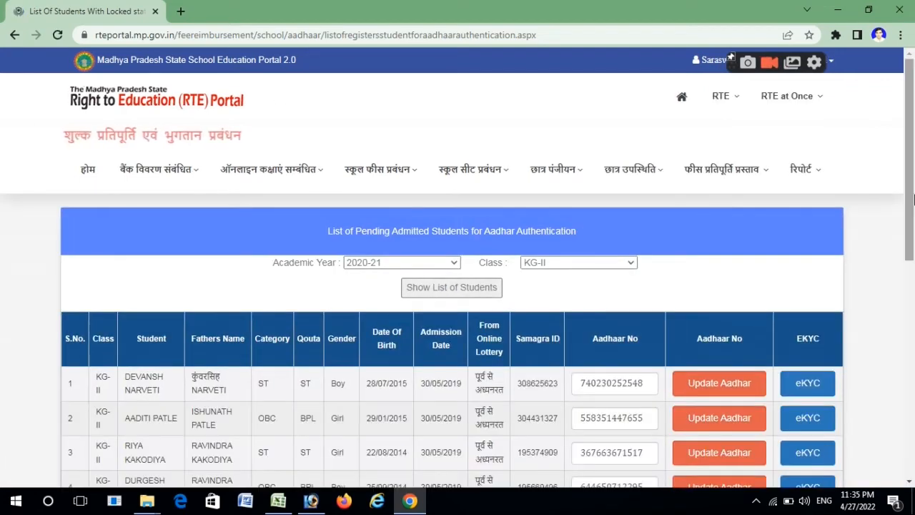
drag(913, 200, 912, 297)
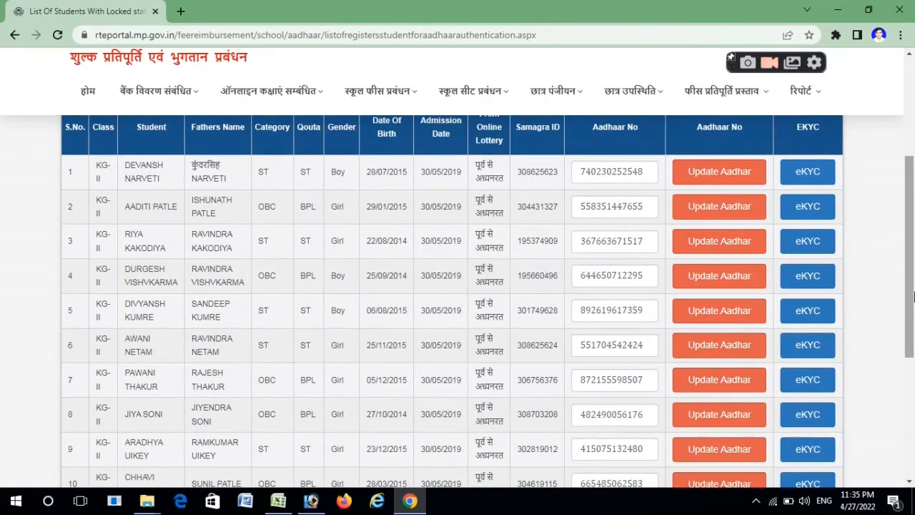
drag(913, 296, 913, 350)
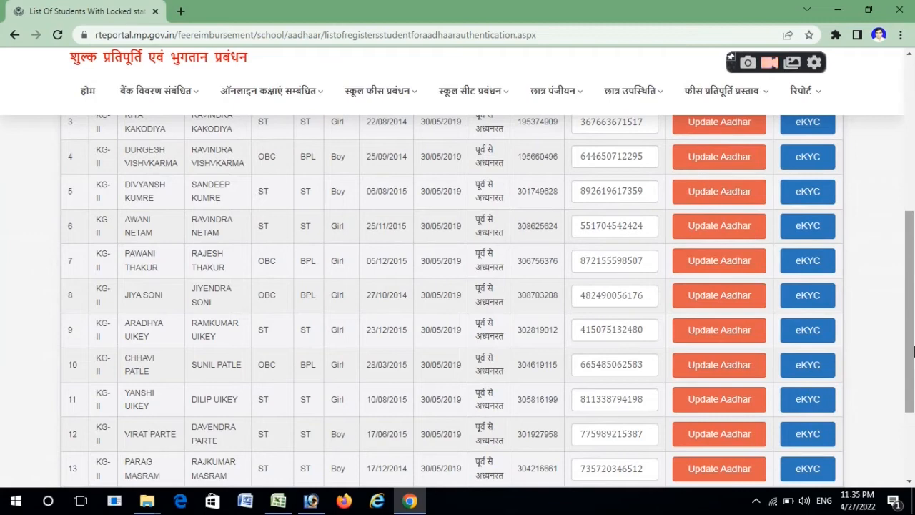
mouse_move(913, 350)
mouse_down()
mouse_move(913, 295)
mouse_move(914, 365)
mouse_up()
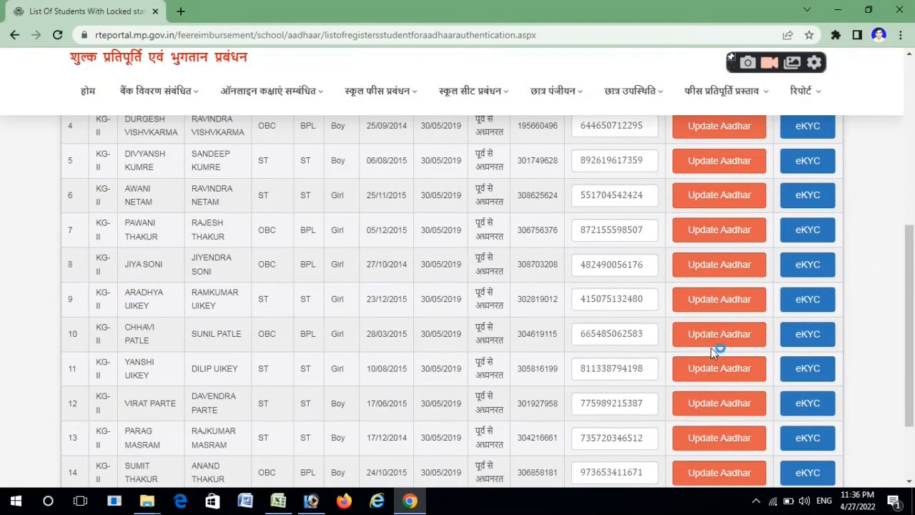
Start eKYC for the tenth student in the list and request an OTP to their mobile.
click(807, 336)
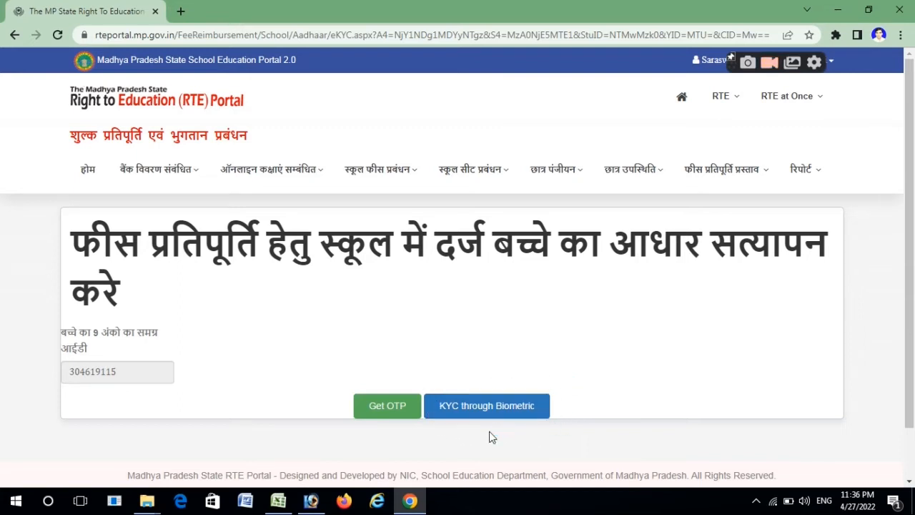
click(387, 415)
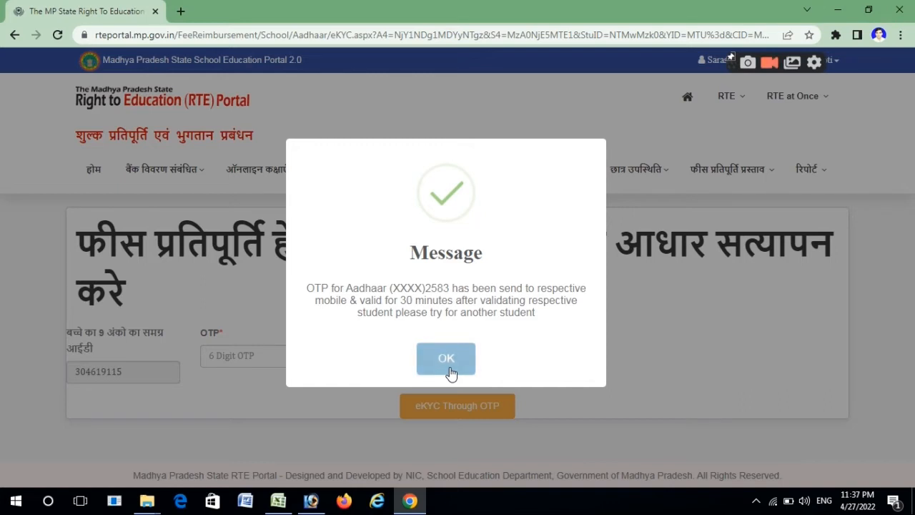
Dismiss the OTP-sent message and enter the six-digit OTP received on the mobile.
click(447, 360)
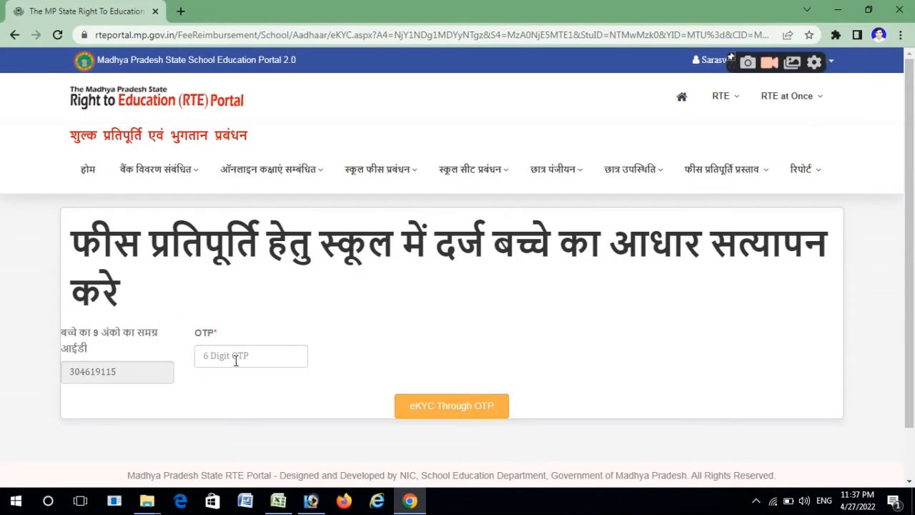
click(236, 361)
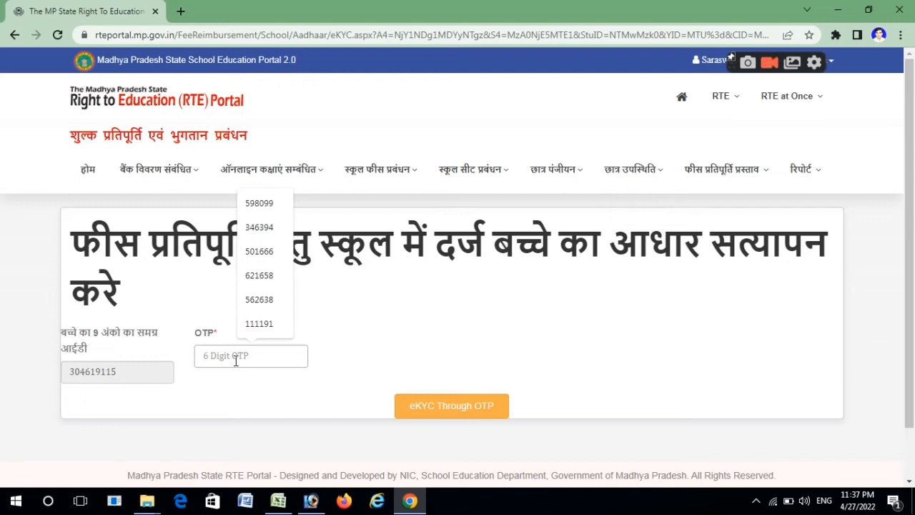
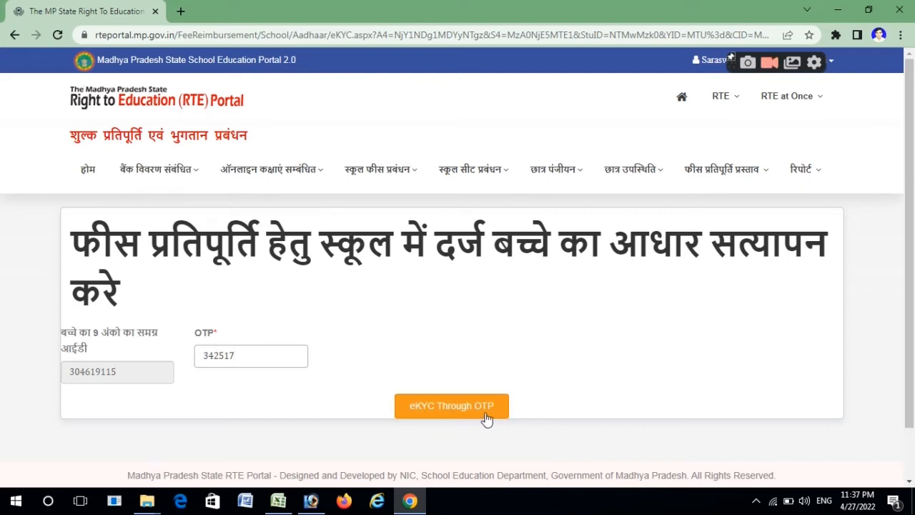
Submit eKYC Through OTP, acknowledge success, review the returned details, then go to Next Student.
click(442, 414)
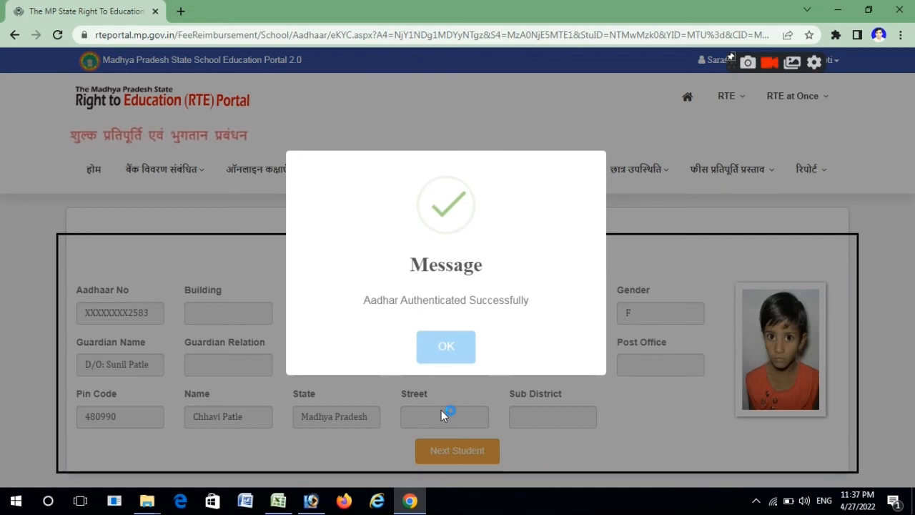
click(451, 354)
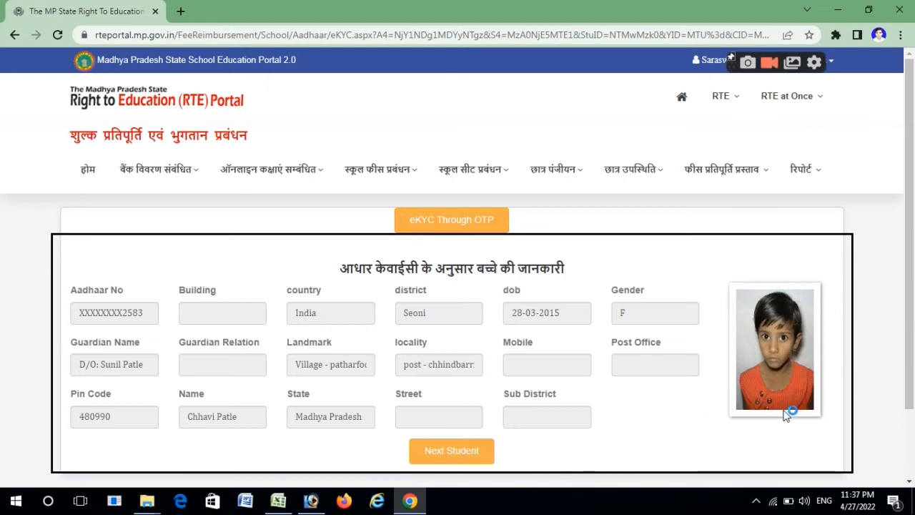
scroll(914, 363, down, 1)
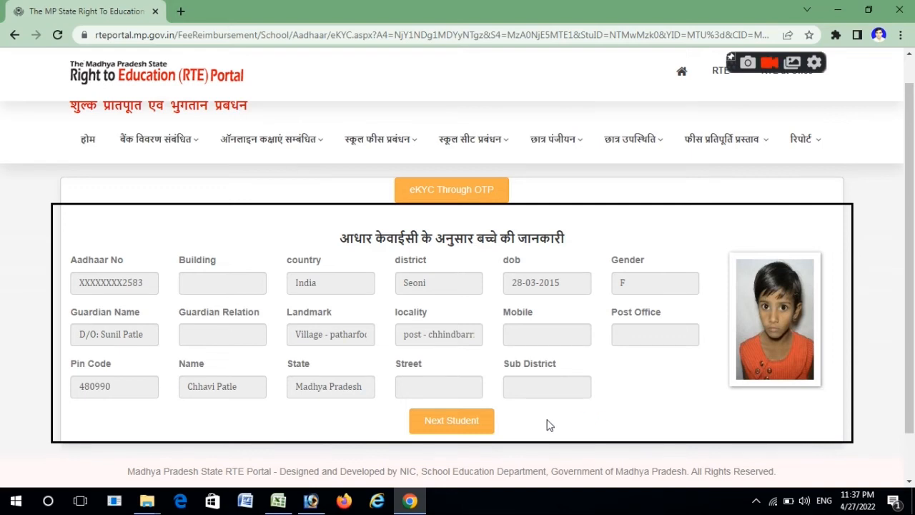
click(452, 422)
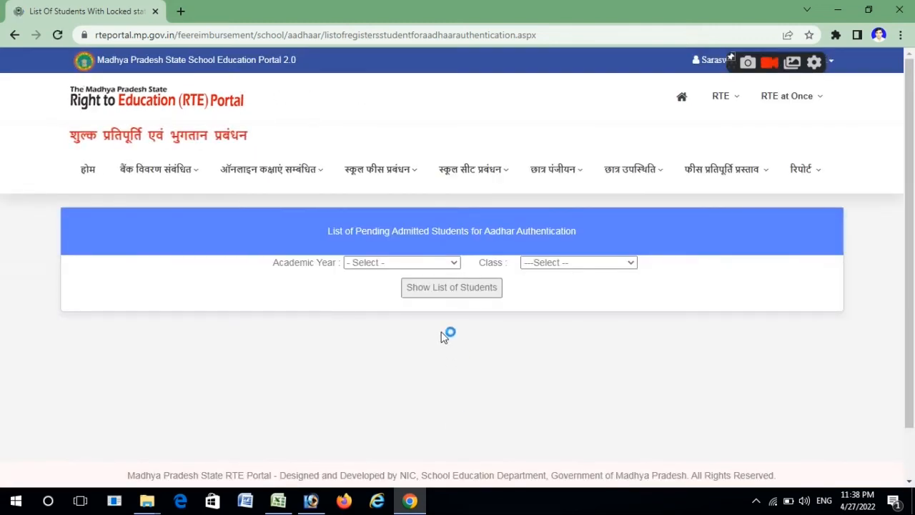
Reload the 2020-21 KG-II pending list, now 13 students, and scroll through it.
click(381, 264)
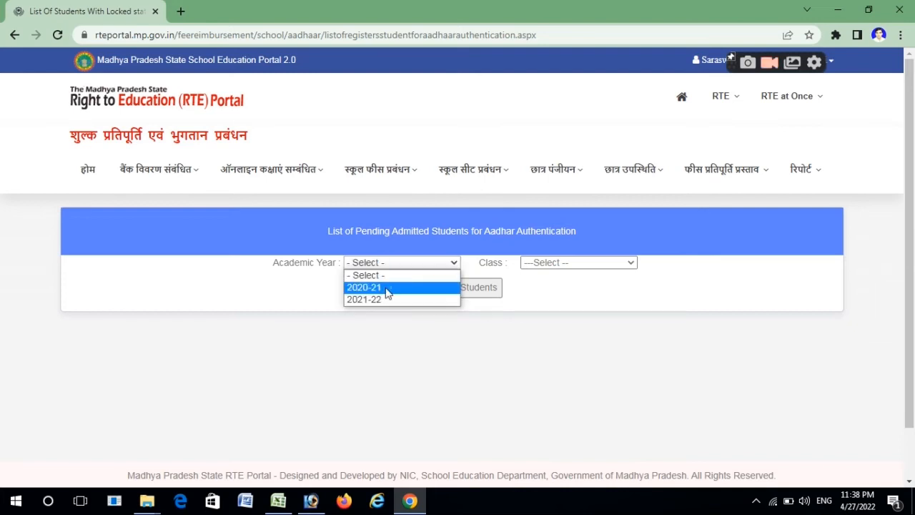
click(399, 287)
click(562, 264)
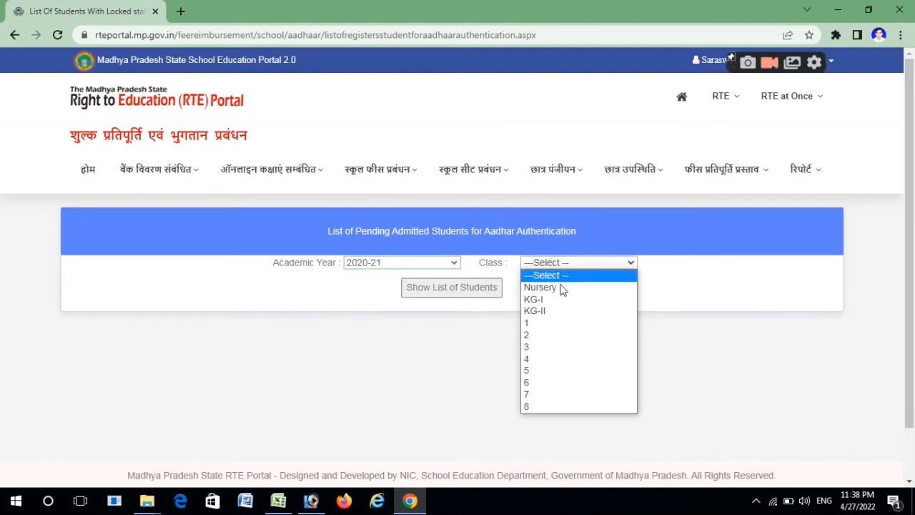
click(563, 317)
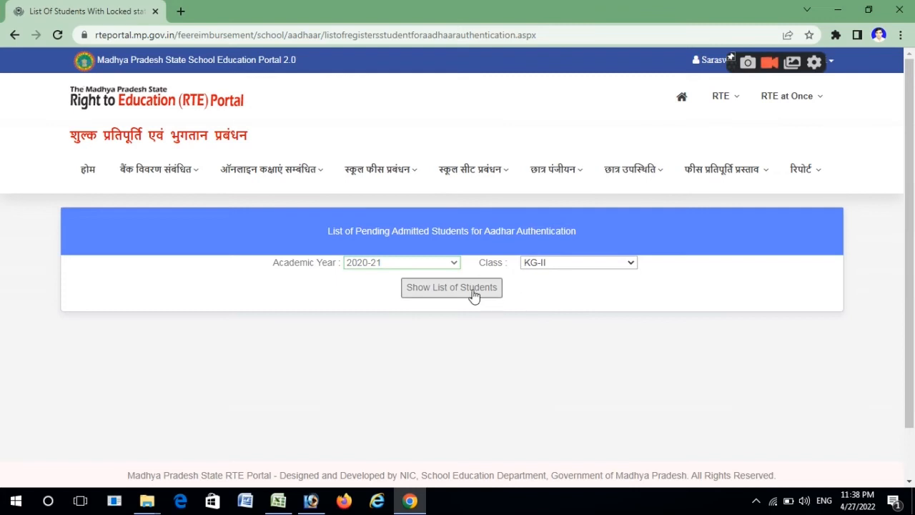
click(474, 296)
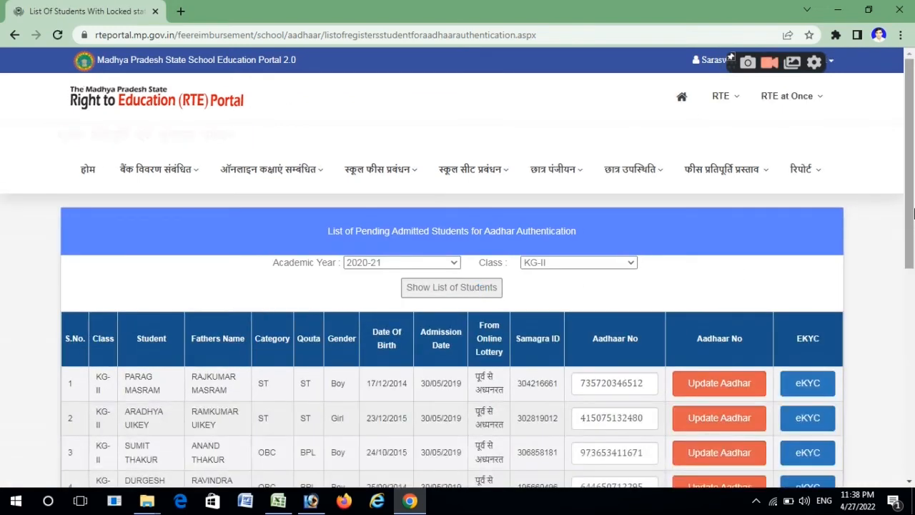
drag(914, 212, 914, 350)
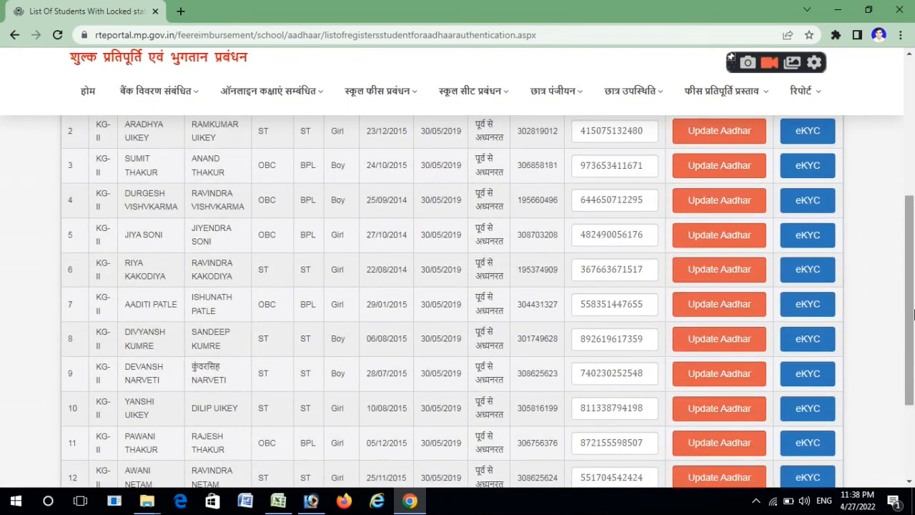
drag(914, 313, 914, 243)
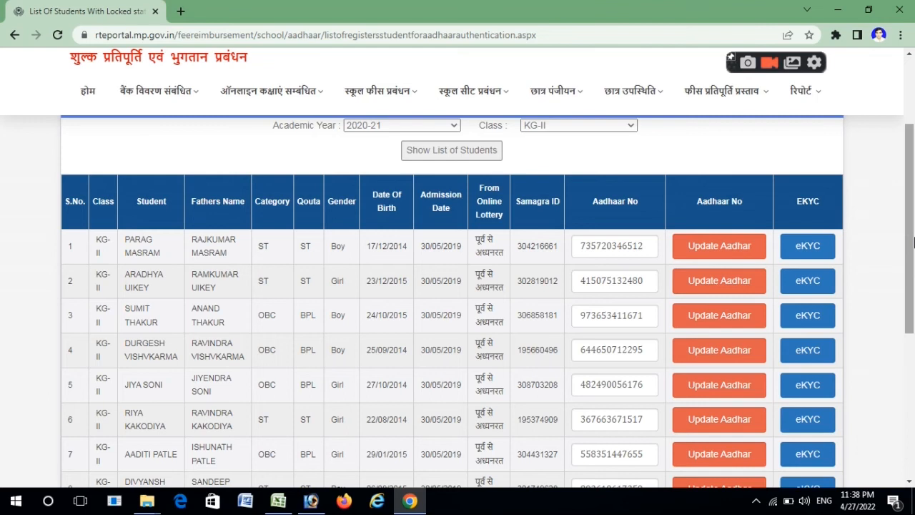
drag(914, 243, 914, 203)
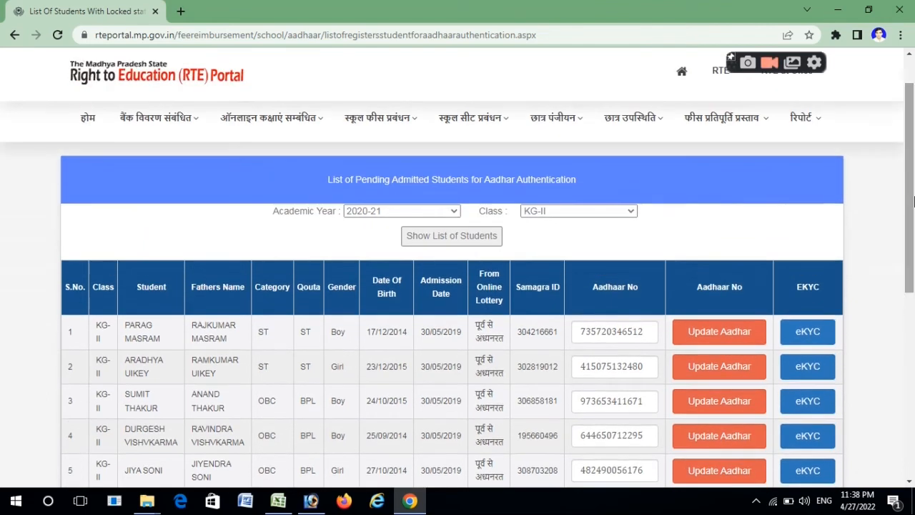
Switch the Class filter to 1 to list 2020-21 Class 1 students.
click(588, 212)
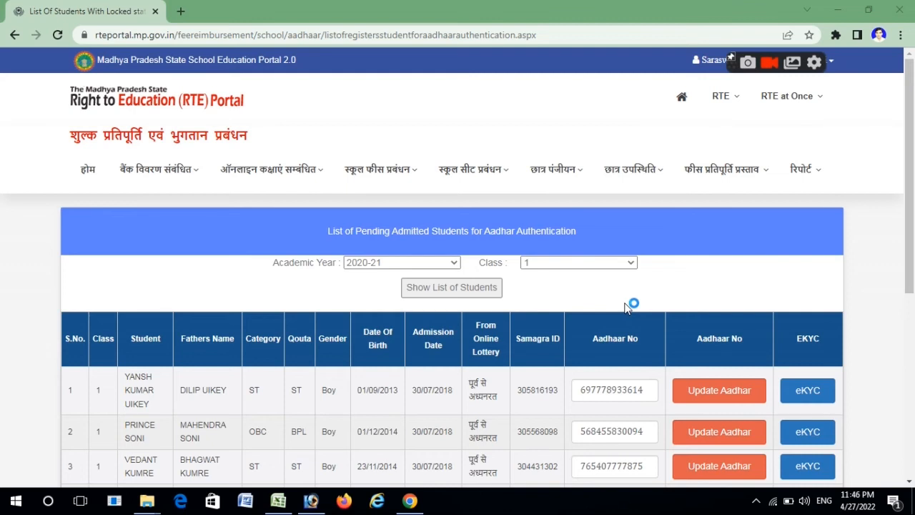
Start eKYC for the first student in the Class 1 list.
click(816, 393)
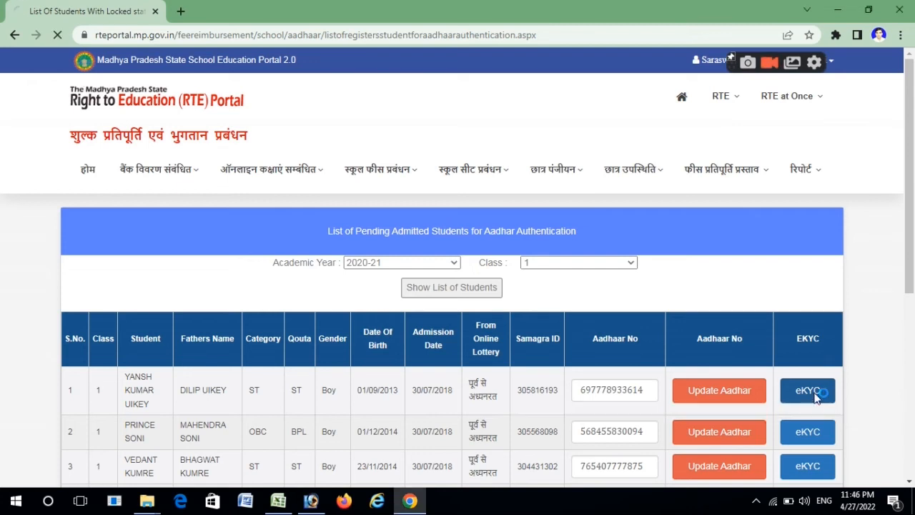